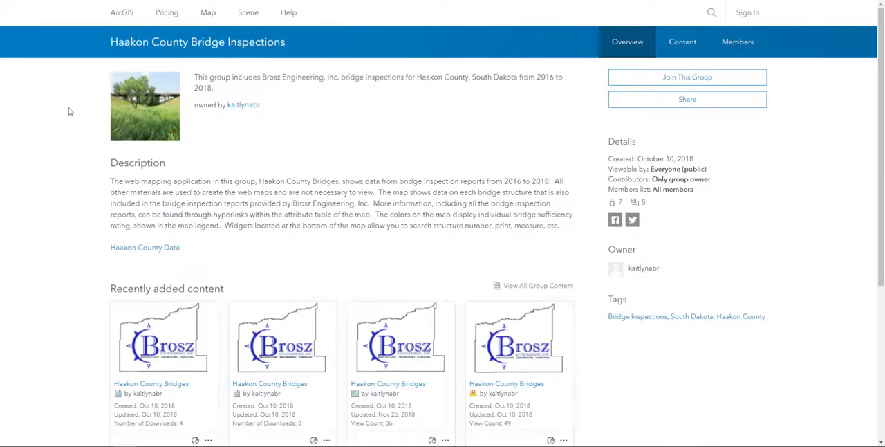
Open the Haakon County Bridges web map from the group's recently added content in Map Viewer
scroll(69, 111, "down", 3)
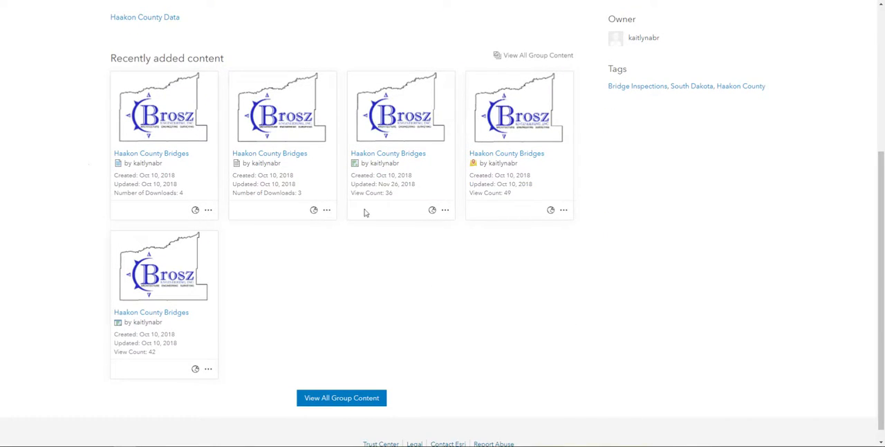
left_click(377, 156)
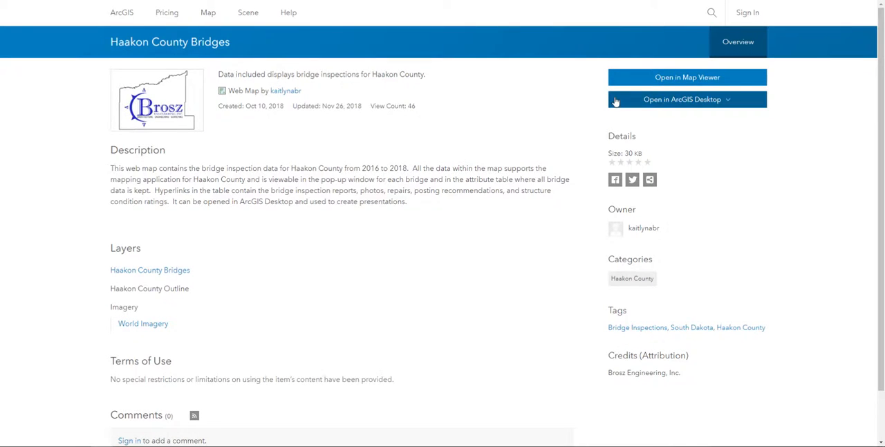
left_click(751, 102)
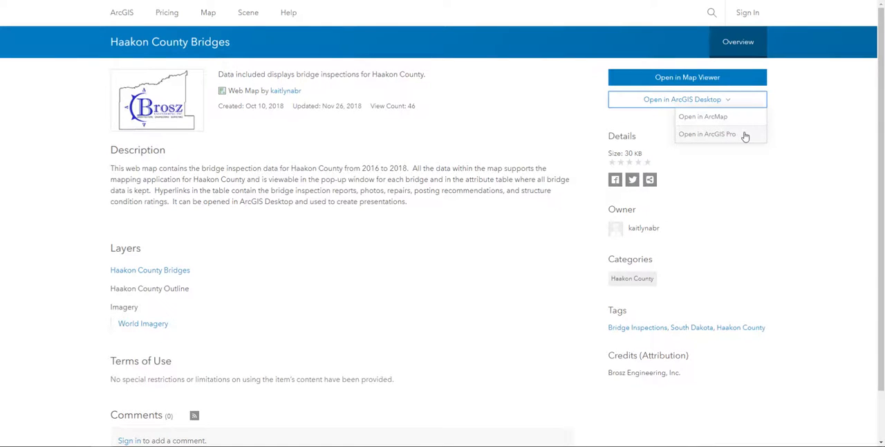
left_click(712, 78)
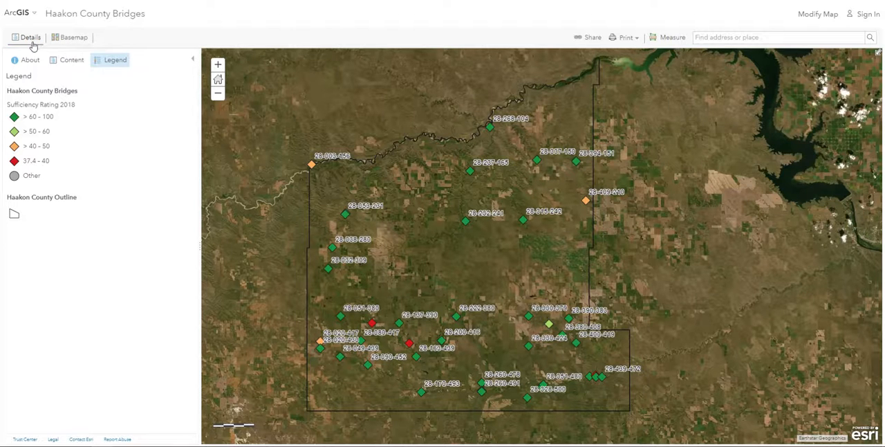
Look through the available basemaps and change the map's basemap to Topographic
left_click(64, 38)
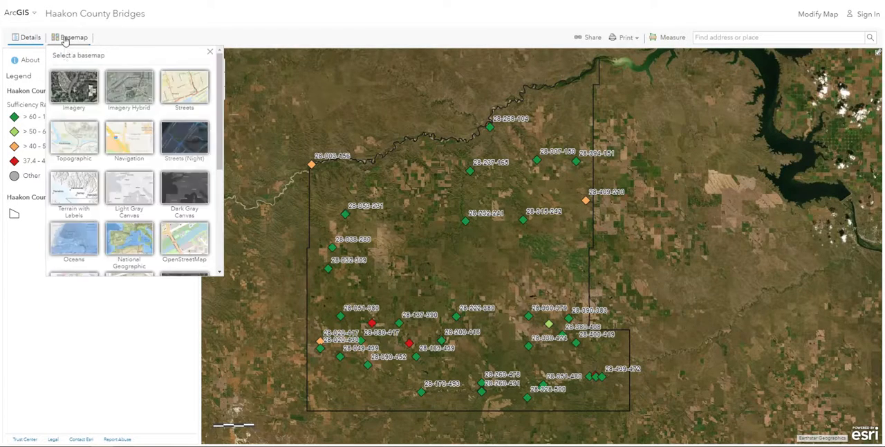
scroll(106, 124, "down", 5)
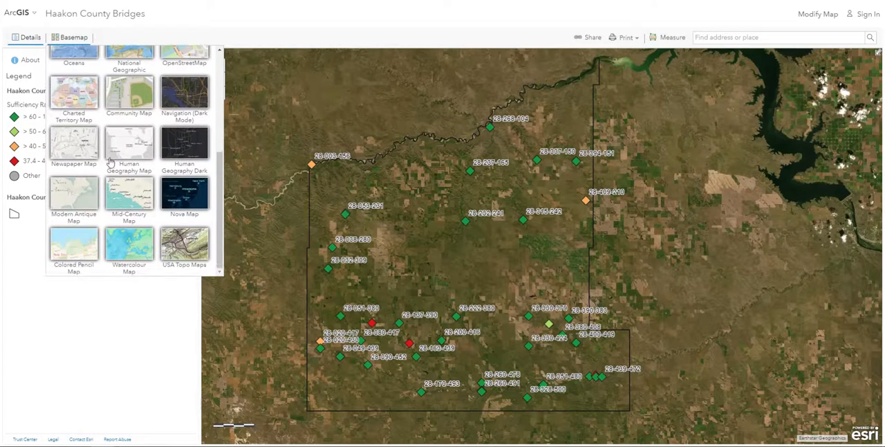
scroll(114, 167, "up", 5)
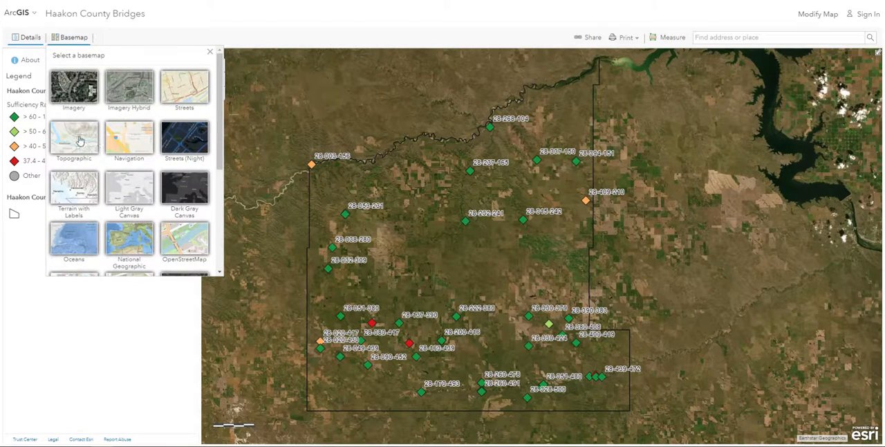
left_click(78, 140)
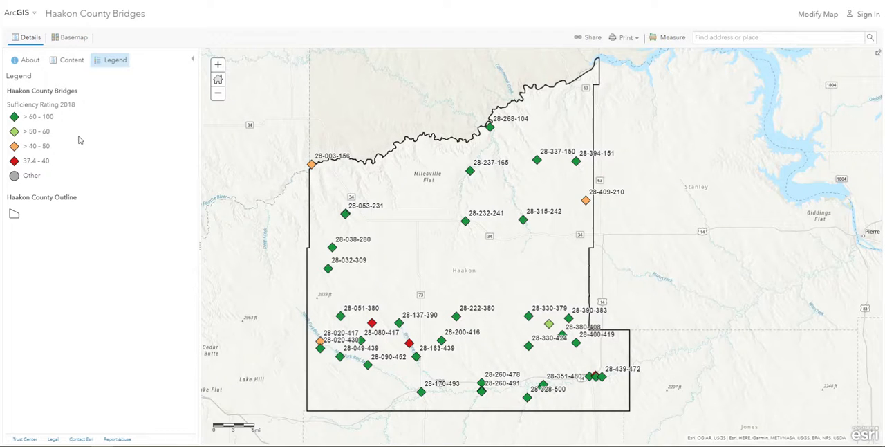
Review the map's description and its layer contents, briefly expanding the legend of the Haakon County Bridges layer
left_click(30, 61)
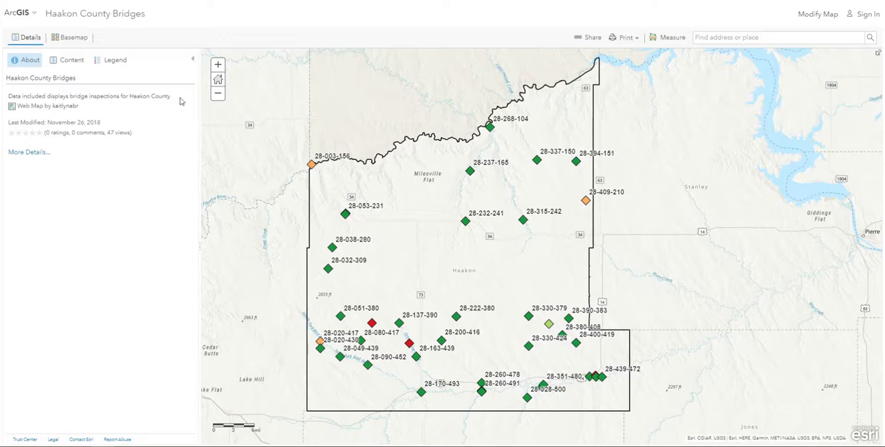
left_click(65, 62)
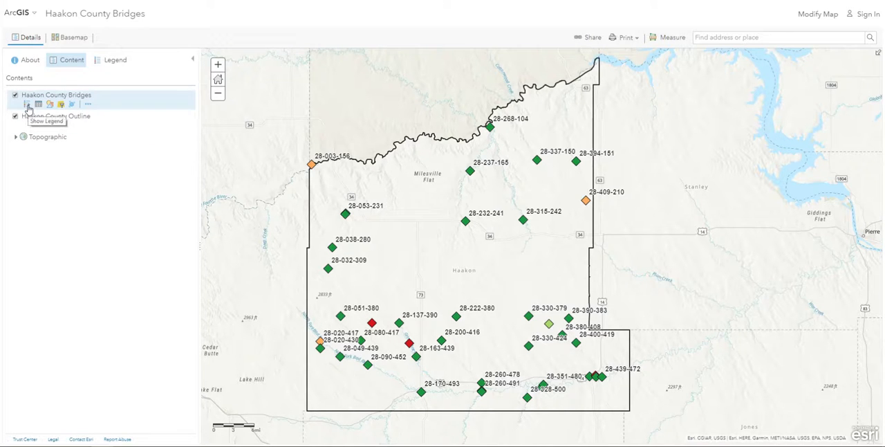
left_click(28, 104)
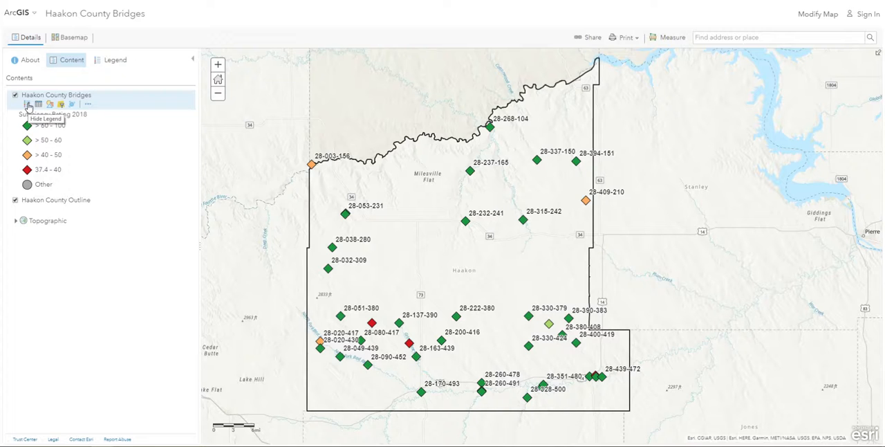
left_click(28, 105)
Show the attribute table of the Haakon County Bridges layer, enlarge it, and view its last columns
left_click(38, 105)
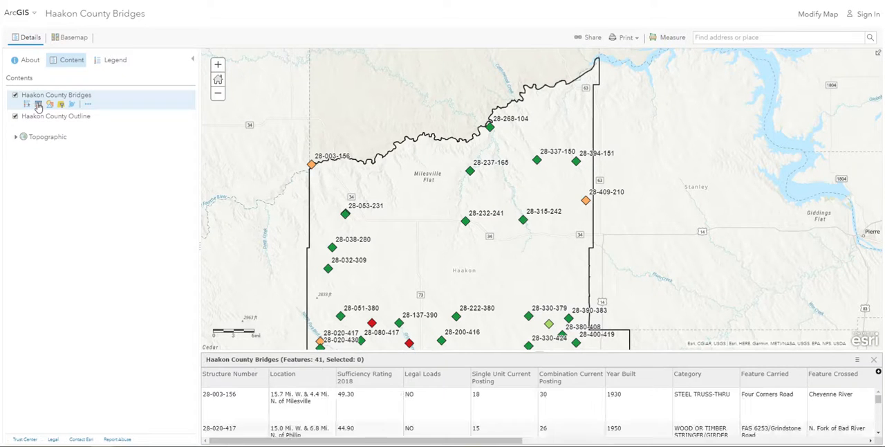
left_click_drag(539, 352, 509, 226)
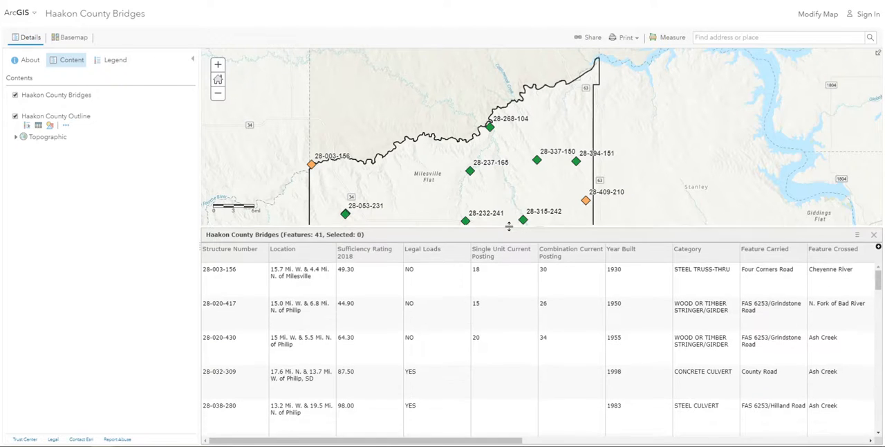
left_click_drag(435, 440, 789, 434)
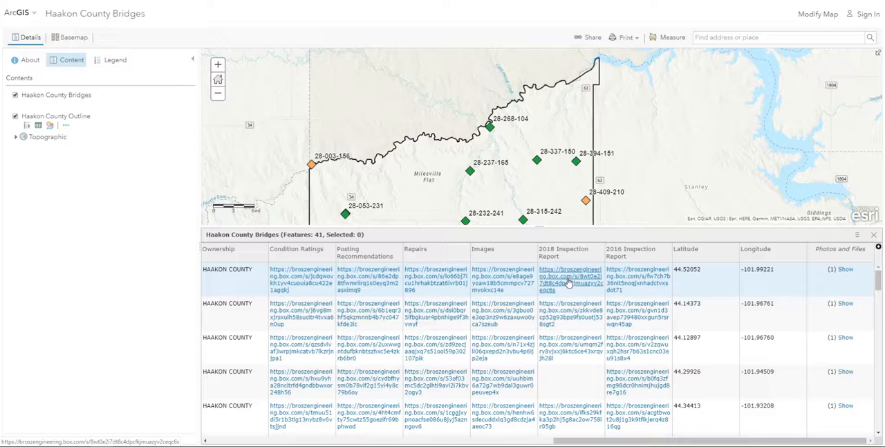
View the attached inspection report 28-003-156ATT.pdf of the first bridge record, then close the report and its attachment window
left_click(844, 271)
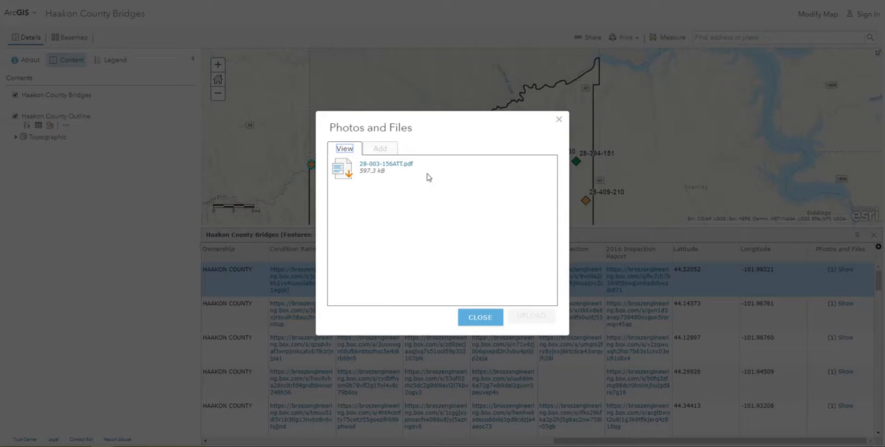
left_click(387, 164)
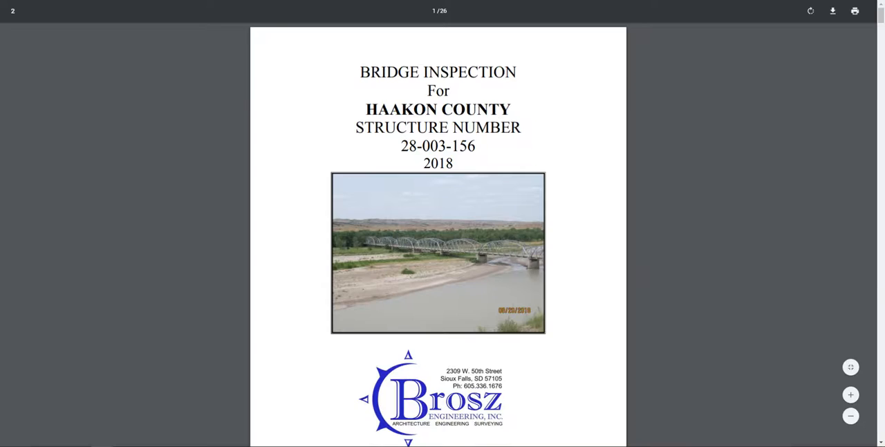
key("ctrl+w")
left_click(489, 322)
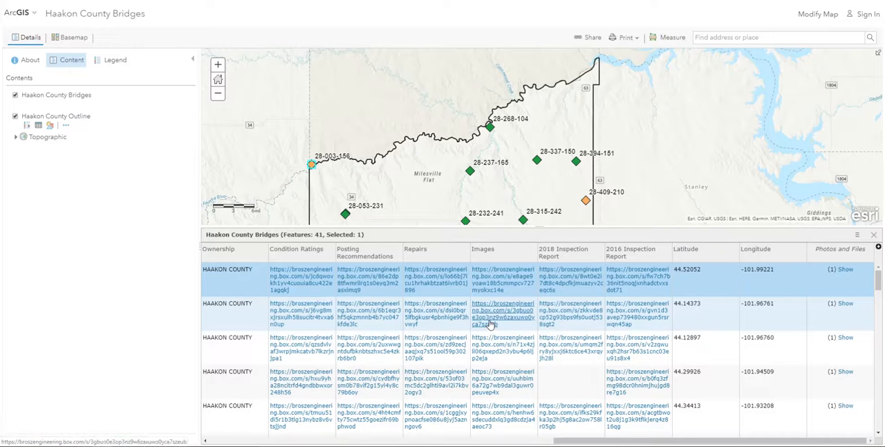
Center the map on the selected bridge record and clear the selection
left_click(857, 238)
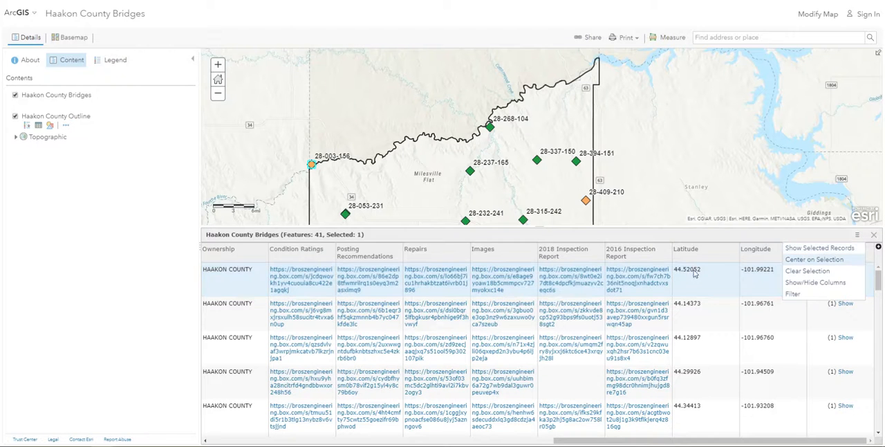
left_click(815, 260)
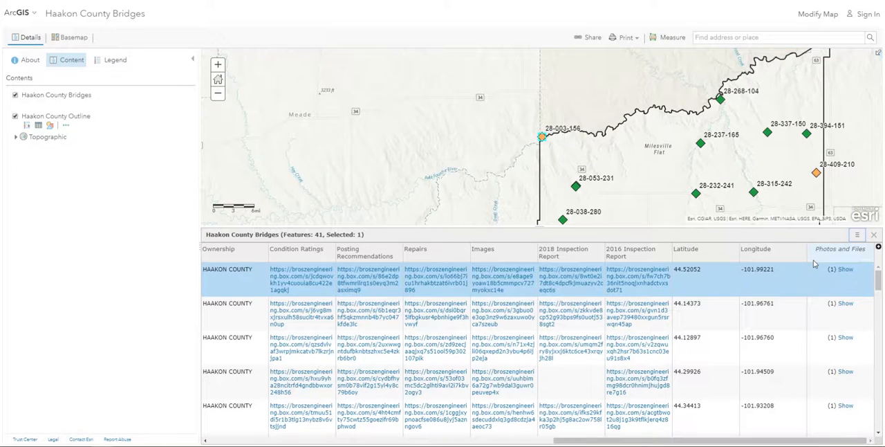
left_click(856, 236)
left_click(814, 270)
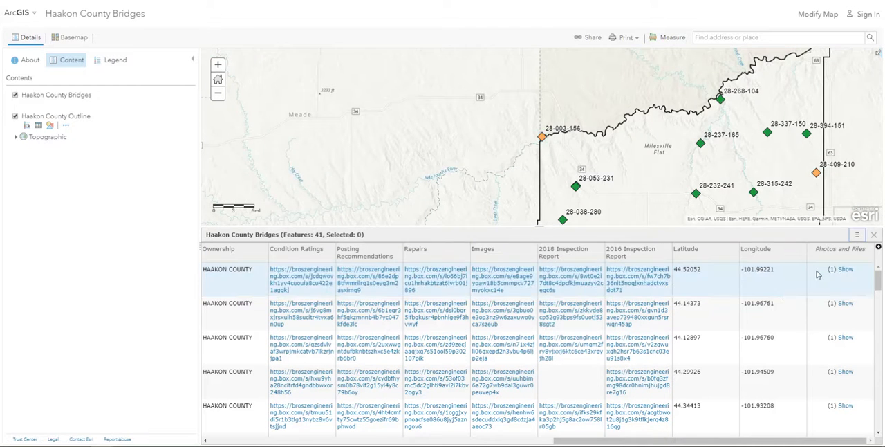
Review the table's column visibility list and filter dialog without changing them, and close the attribute table
left_click(857, 239)
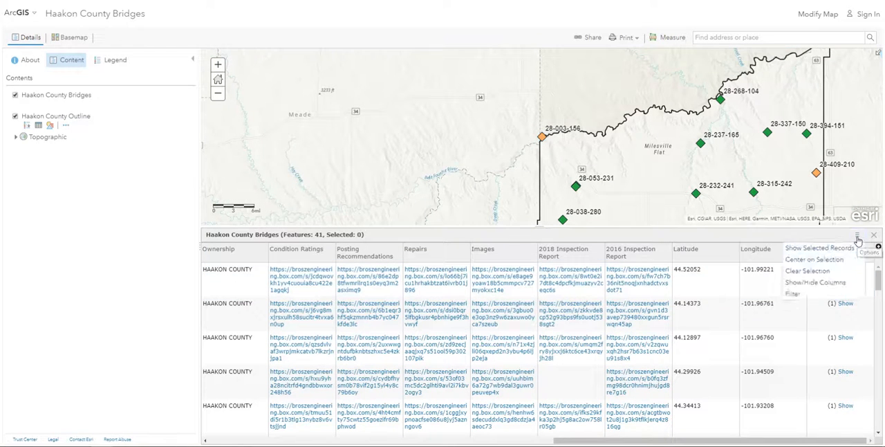
left_click(832, 283)
scroll(833, 290, "down", 1)
scroll(832, 290, "up", 1)
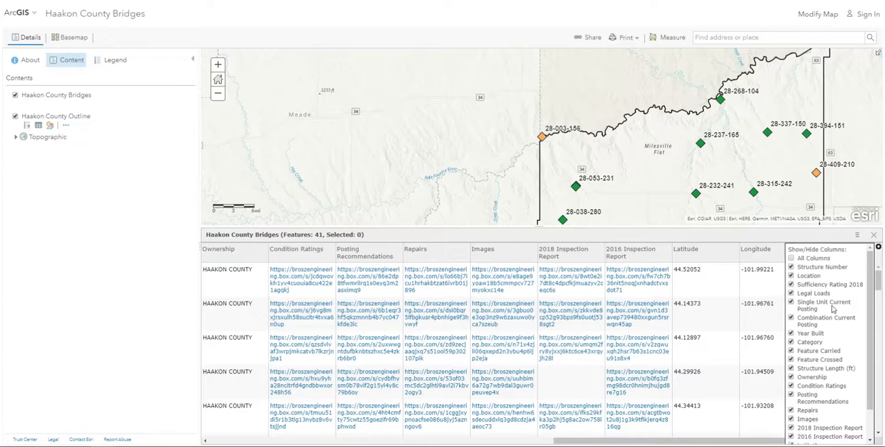
left_click(856, 239)
left_click(797, 294)
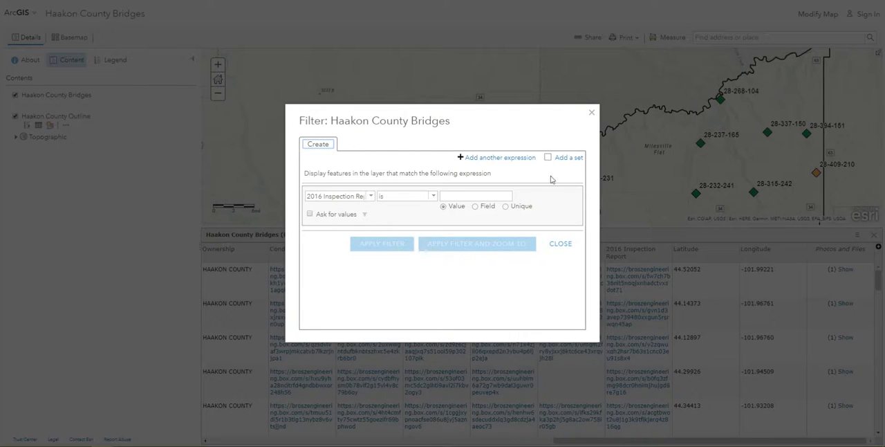
left_click(592, 113)
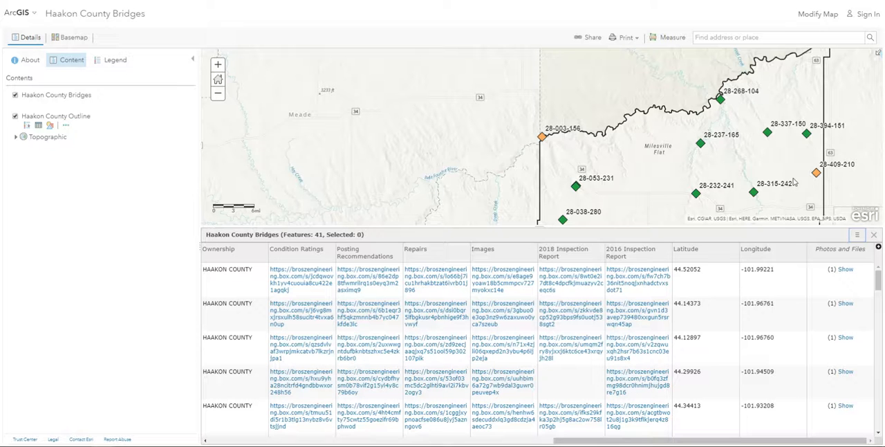
left_click(874, 235)
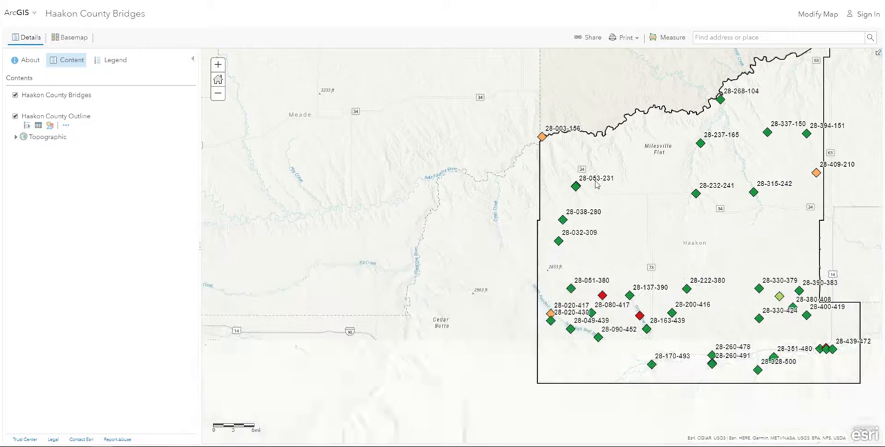
Examine the Counts and Amounts (Color) style options for Sufficiency Rating 2018 on the bridges layer, and leave without changes
left_click(49, 103)
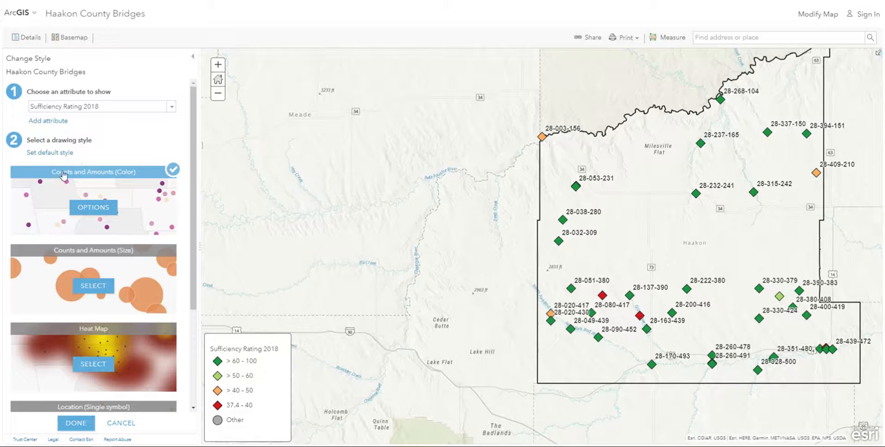
left_click(94, 207)
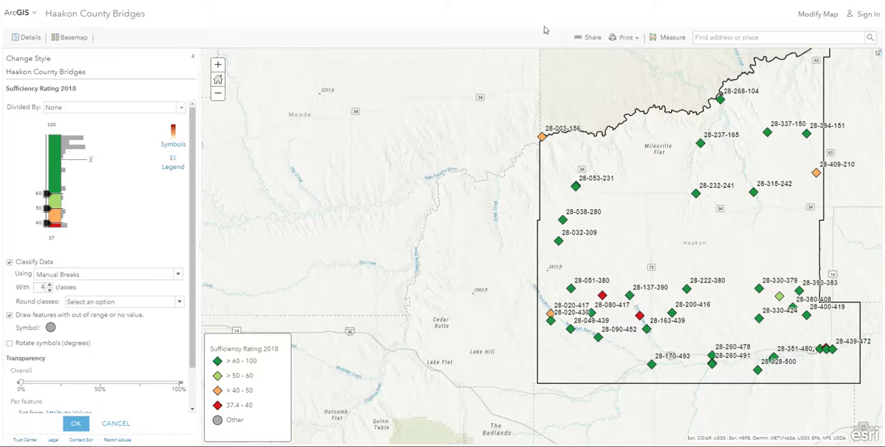
left_click(117, 424)
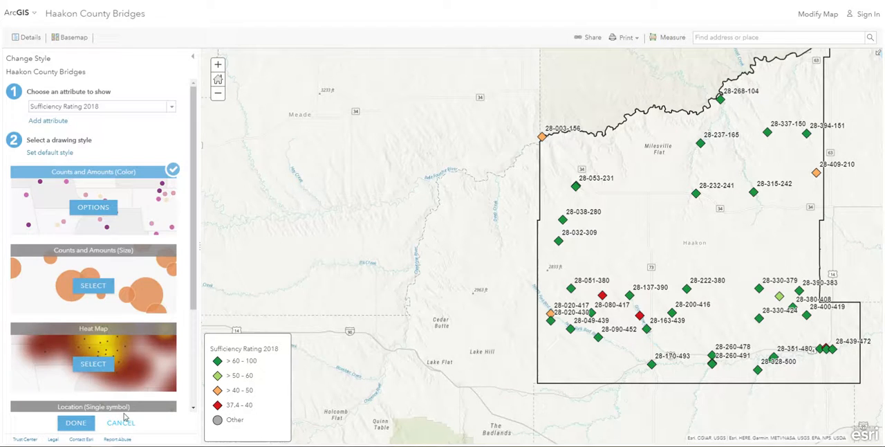
left_click(117, 424)
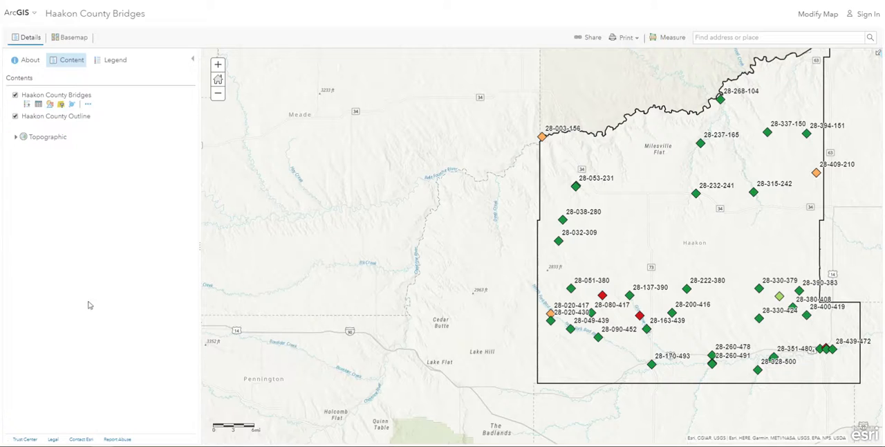
Inspect the fields available for filtering the Haakon County Bridges layer, and close the filter without applying one
left_click(61, 104)
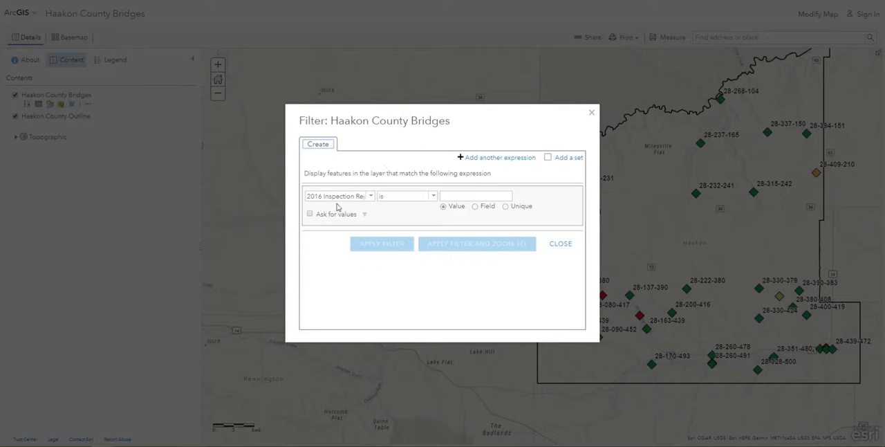
left_click(371, 199)
left_click(370, 198)
scroll(359, 228, "down", 5)
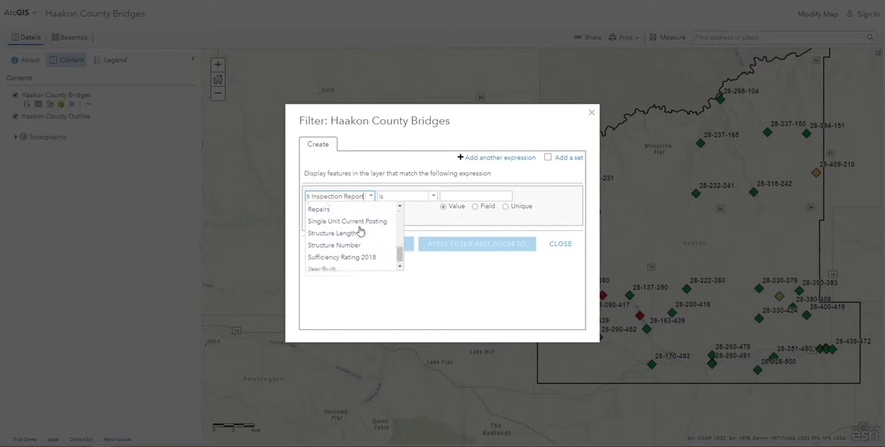
left_click(592, 115)
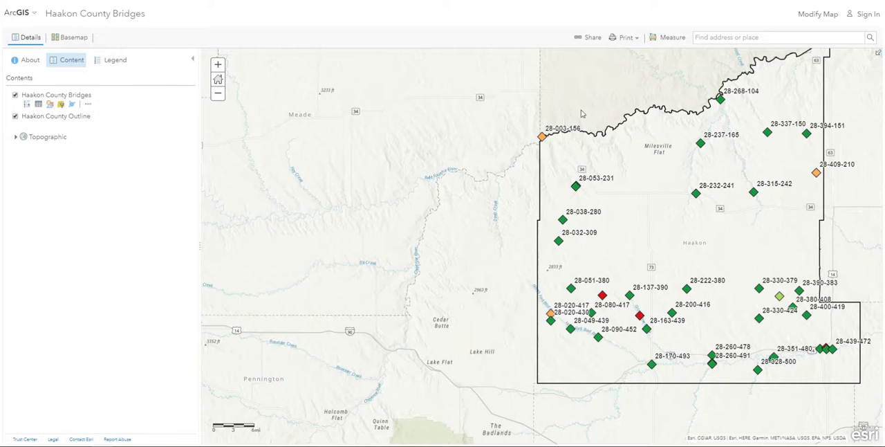
Try point clustering on the Haakon County Bridges layer, switch it off and cancel the clustering settings
left_click(71, 105)
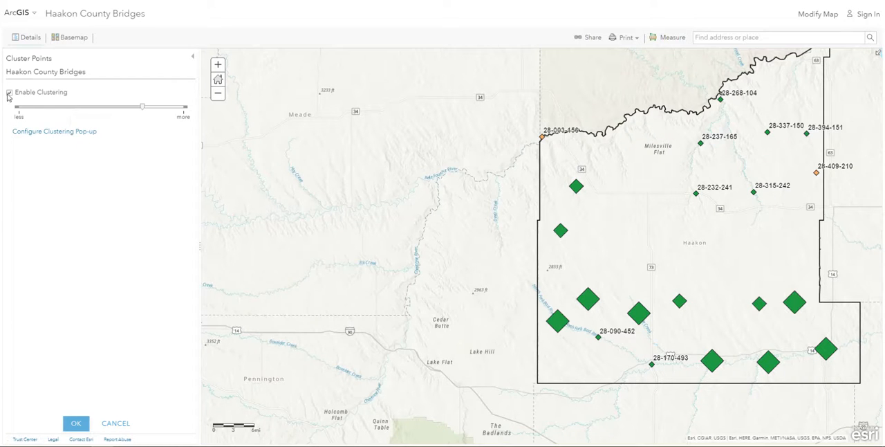
left_click(9, 93)
left_click(9, 92)
left_click(9, 93)
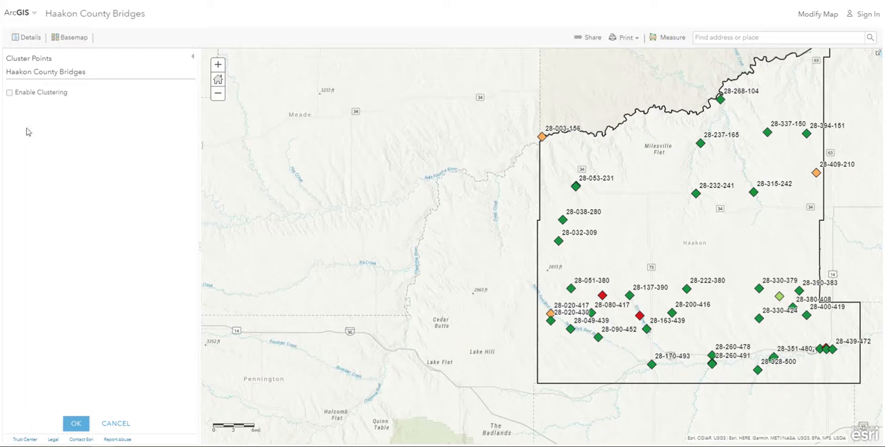
left_click(116, 423)
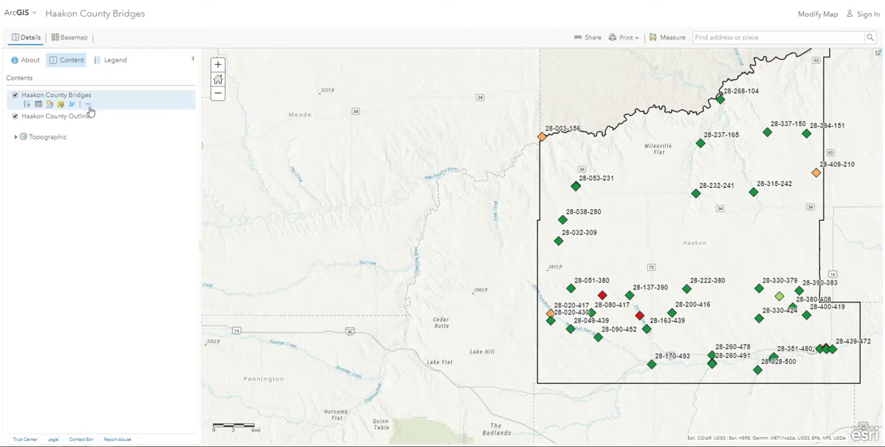
Zoom the map to the Haakon County Bridges layer, and inspect its transparency setting without changing it
left_click(88, 105)
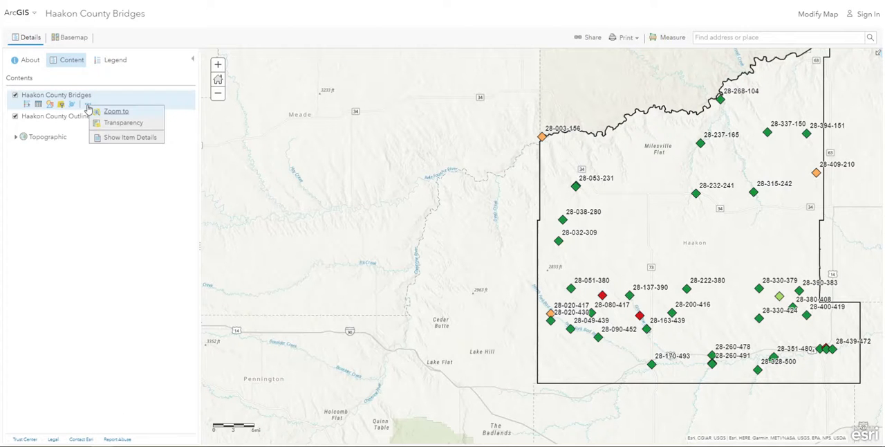
left_click(112, 111)
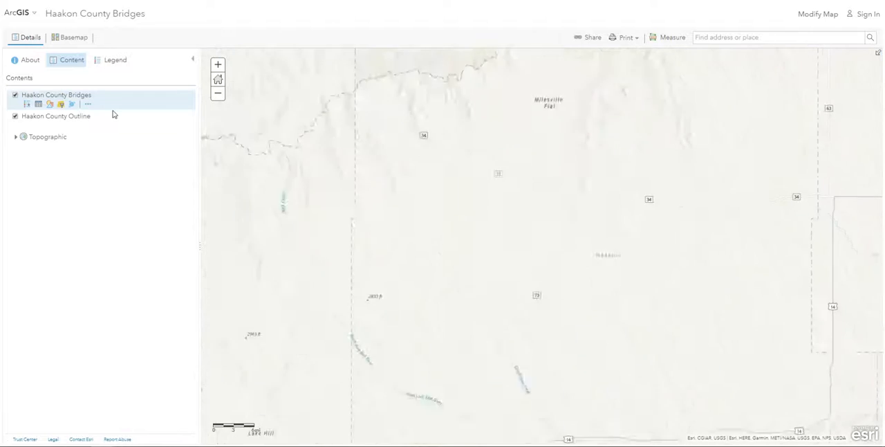
left_click(88, 104)
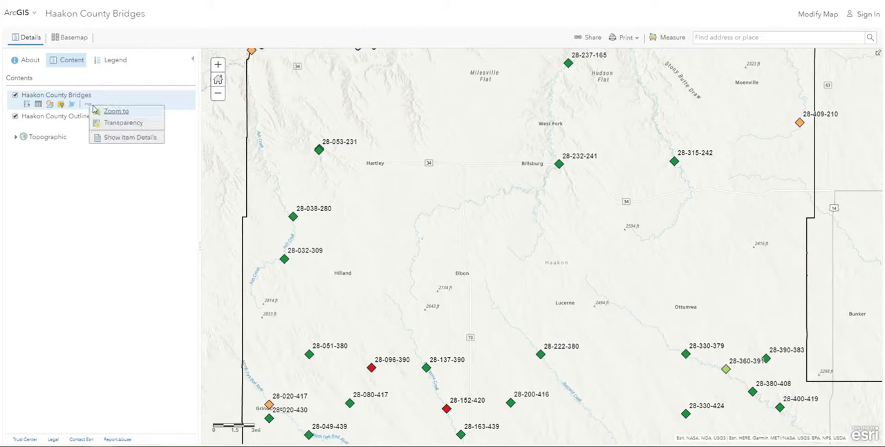
mouse_move(111, 124)
mouse_move(191, 146)
left_mouse_down()
mouse_move(237, 145)
mouse_move(189, 146)
left_mouse_up()
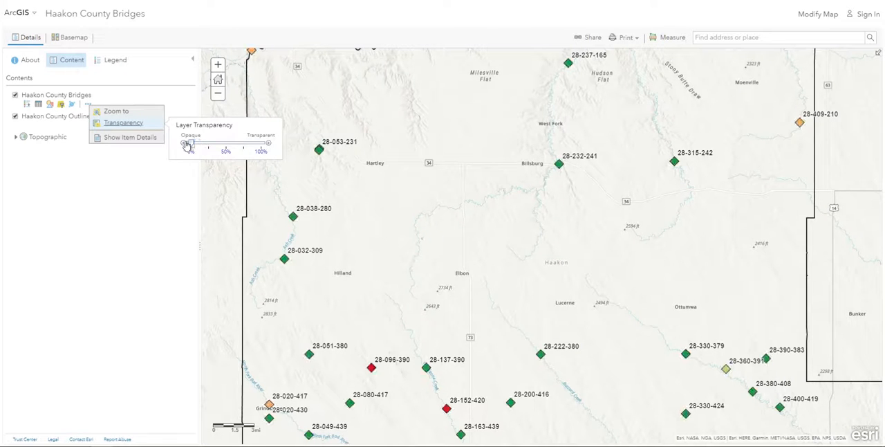
left_click(146, 154)
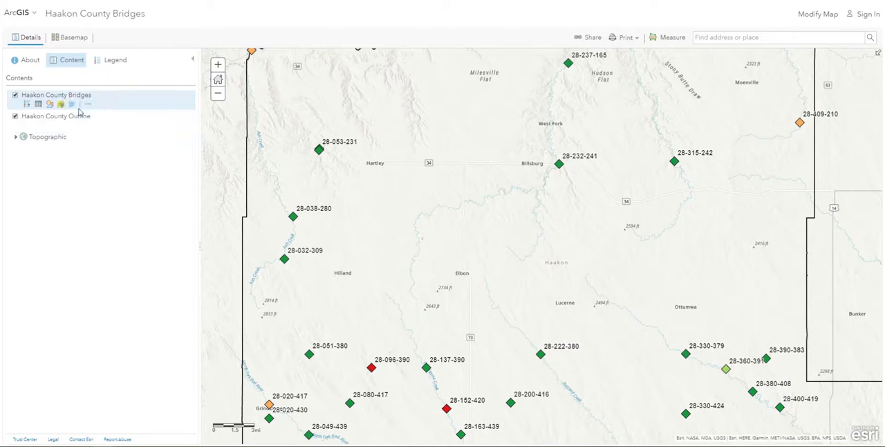
Display the map legend, then review the map's sharing options and close them
left_click(107, 62)
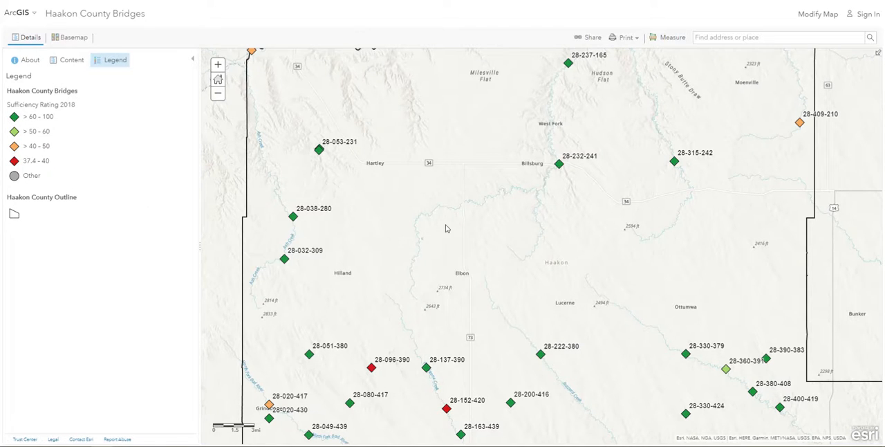
scroll(470, 232, "down", 1)
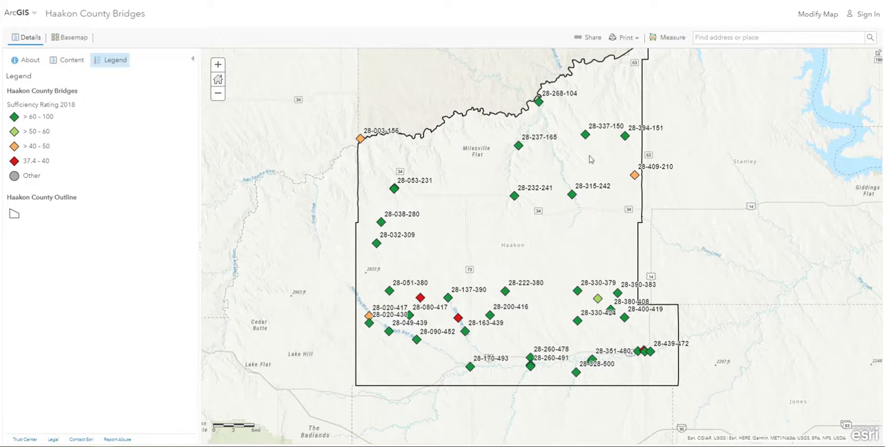
left_click(592, 37)
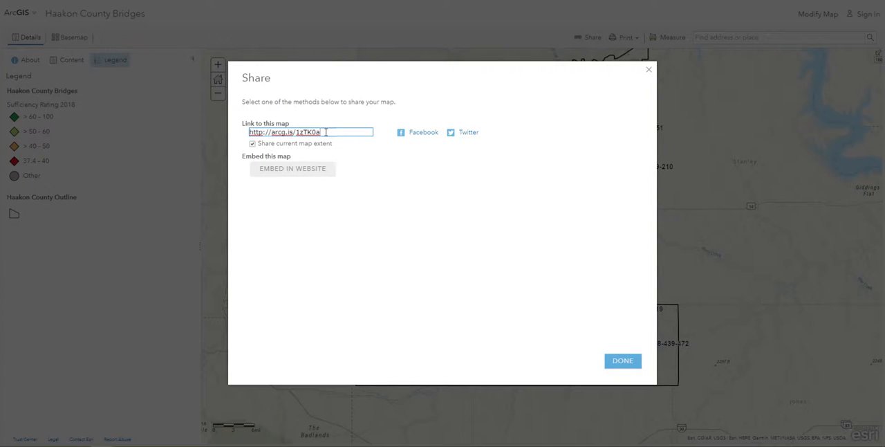
left_click(622, 361)
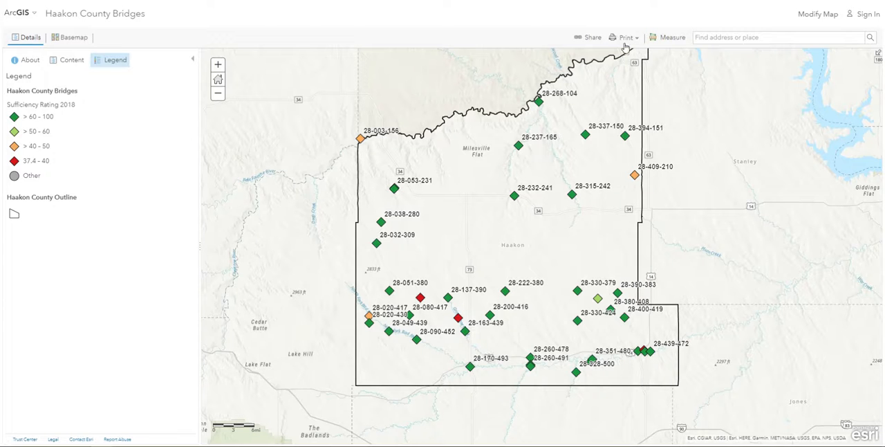
Generate a printable map with legend covering Haakon County and its surroundings, check the browser's print command and return to the map
left_click(626, 38)
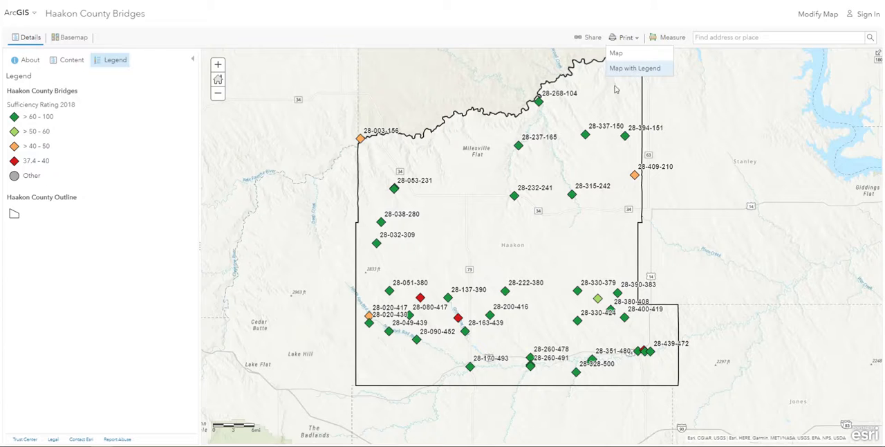
left_click_drag(570, 166, 517, 190)
scroll(515, 189, "down", 1)
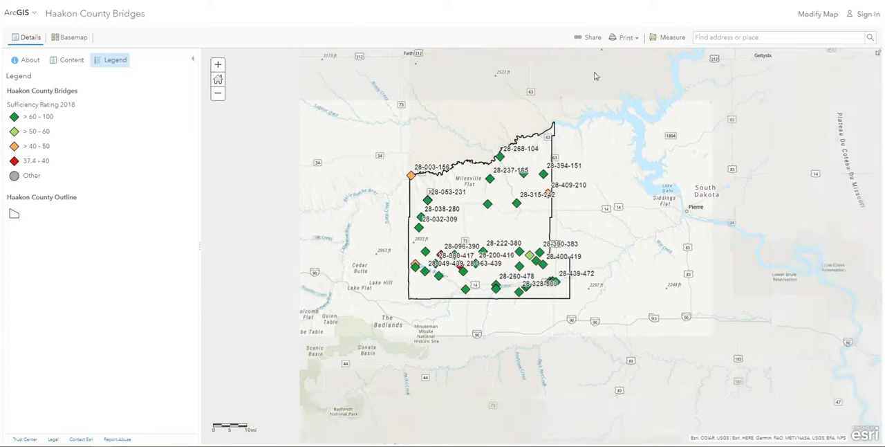
left_click(627, 38)
left_click(633, 69)
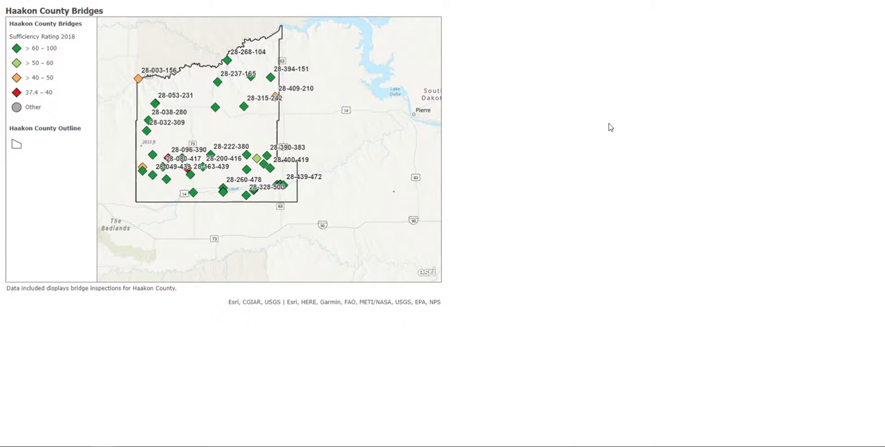
left_click(878, 0)
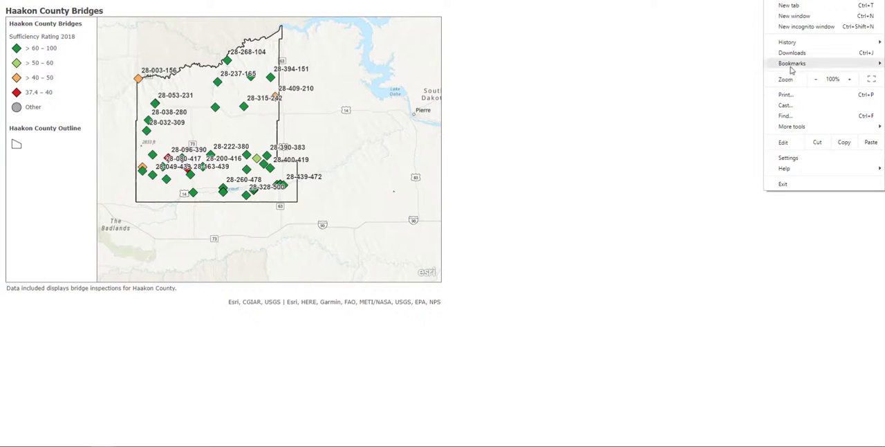
left_click(505, 67)
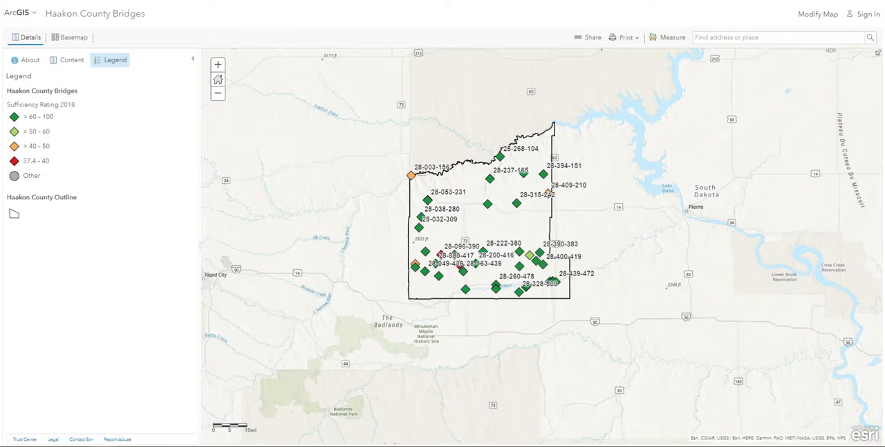
Review the area, distance and location measurement modes and the units offered for distance and area, keeping square miles for area
scroll(501, 221, "up", 1)
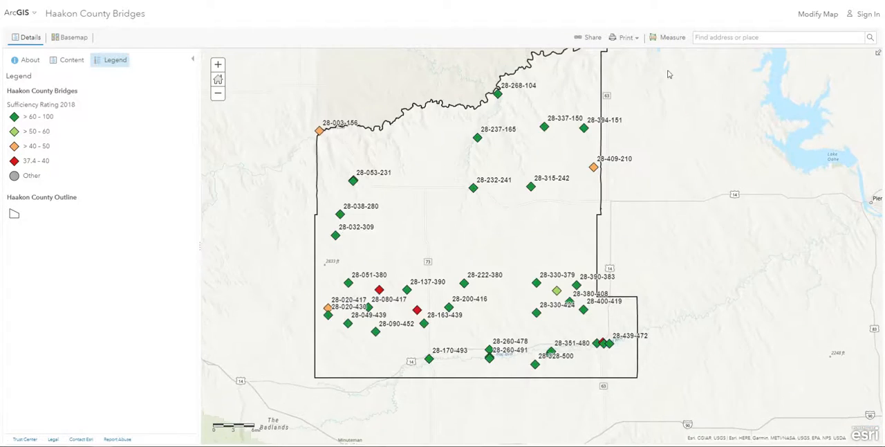
left_click(670, 37)
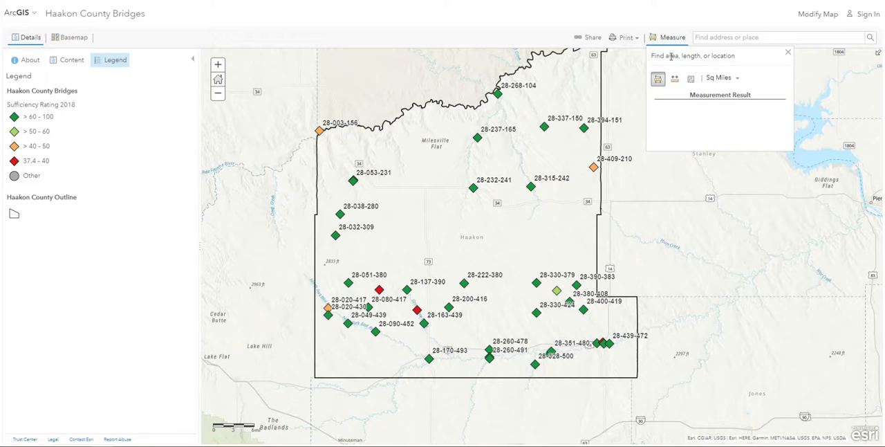
left_click(674, 79)
left_click(690, 79)
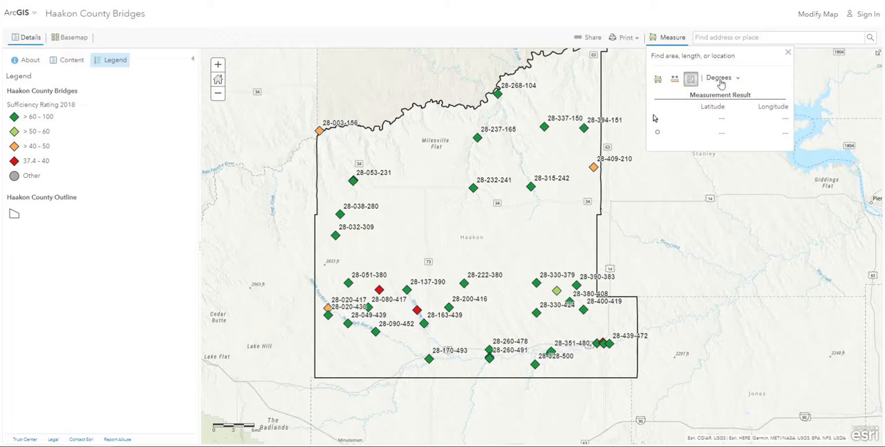
left_click(674, 79)
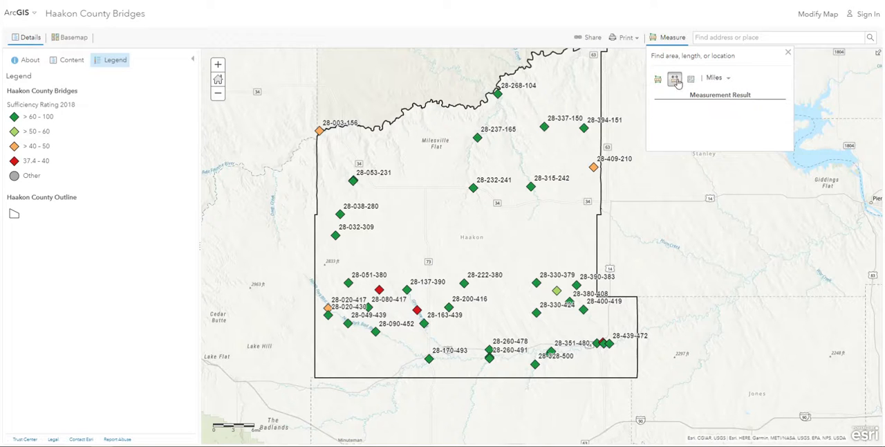
left_click(728, 81)
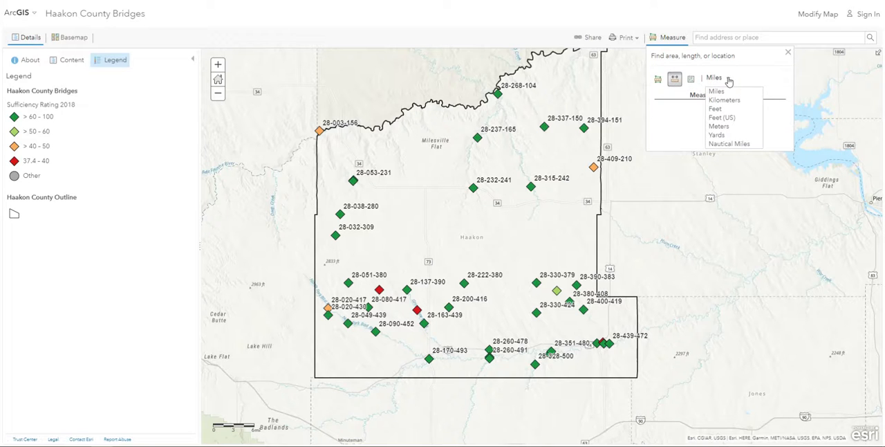
left_click(728, 80)
left_click(655, 81)
left_click(737, 79)
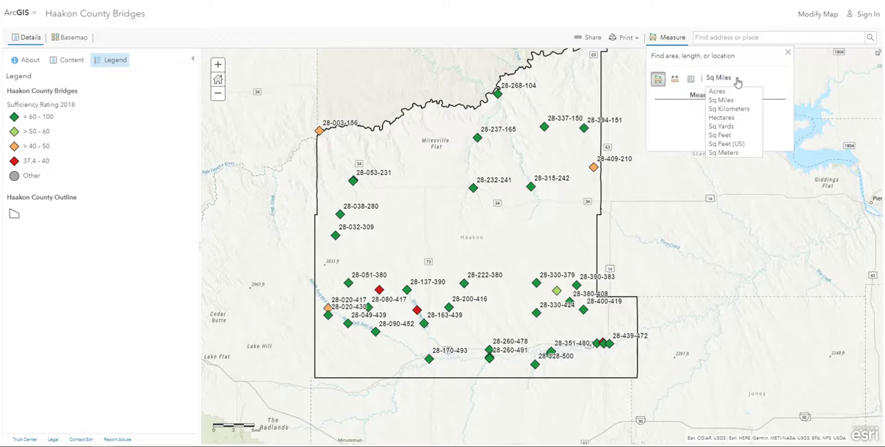
left_click(737, 80)
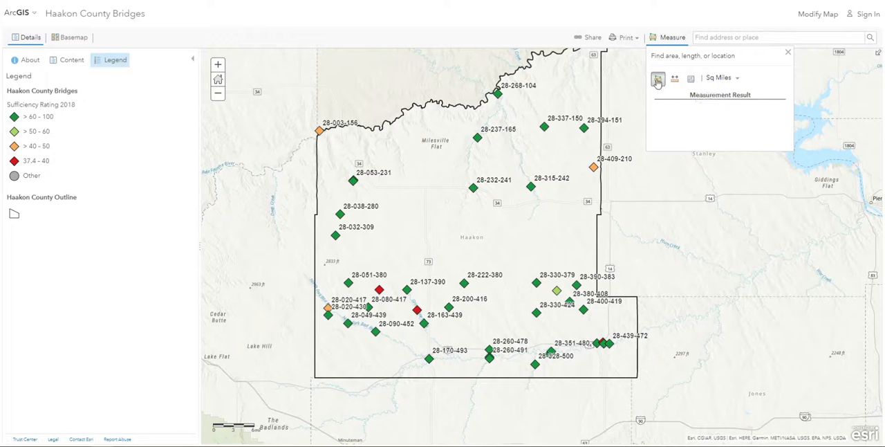
Measure the area of a freehand polygon just east of the Haakon County outline in square miles
left_click(633, 185)
left_click(632, 237)
left_click(705, 235)
double_click(700, 177)
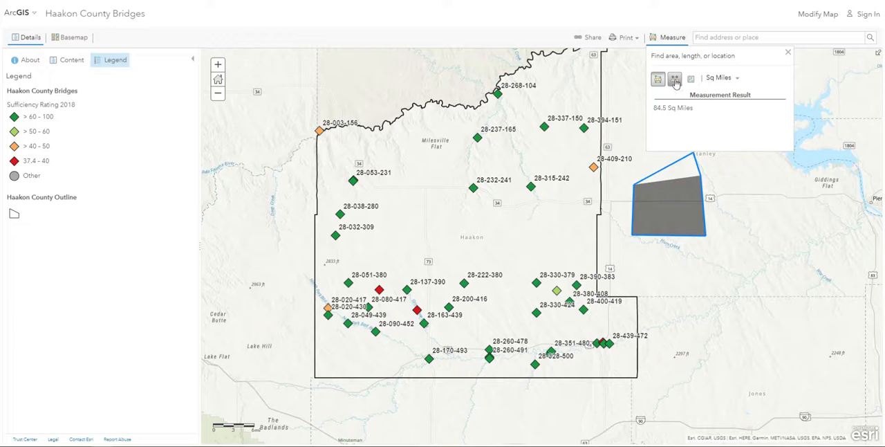
Measure a roughly horizontal distance east of the county outline in miles, and close the measurement tool
left_click(674, 78)
left_click(632, 211)
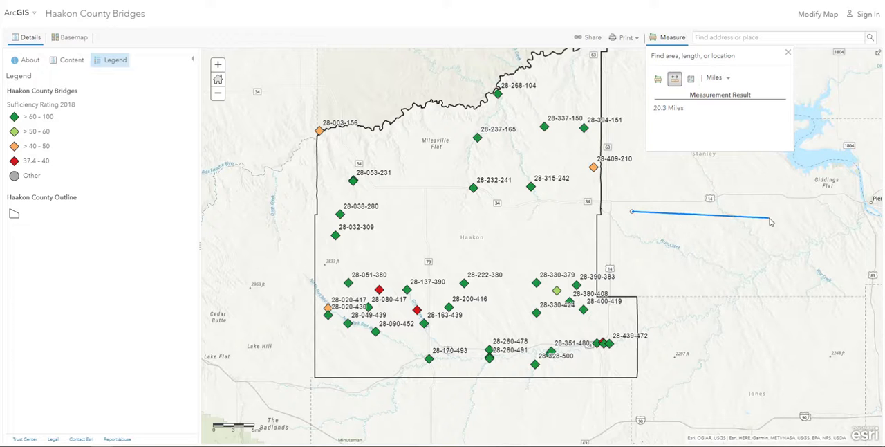
left_click(768, 218)
left_click(786, 51)
Search the map for "philip sd", go to Philip, SD, USA, and dismiss the search result pop-up
left_click(744, 37)
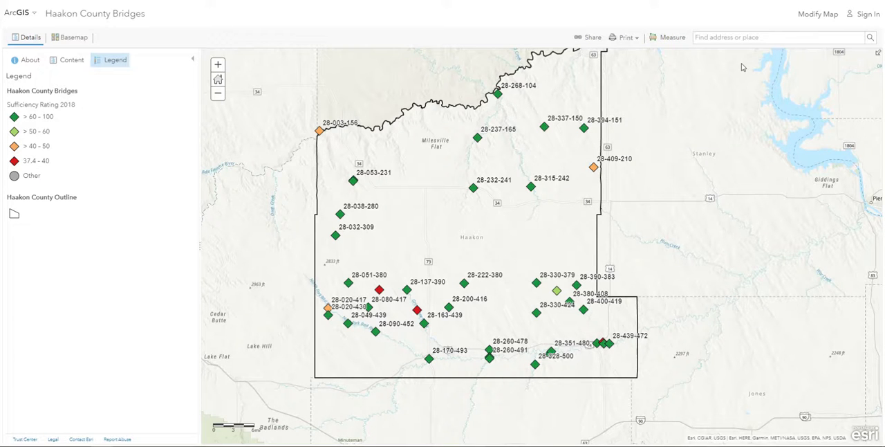
type("p")
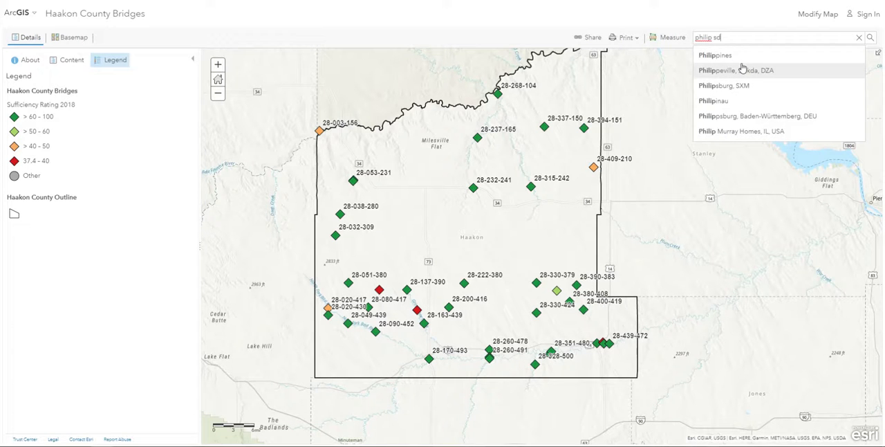
type("hilip sd")
left_click(746, 57)
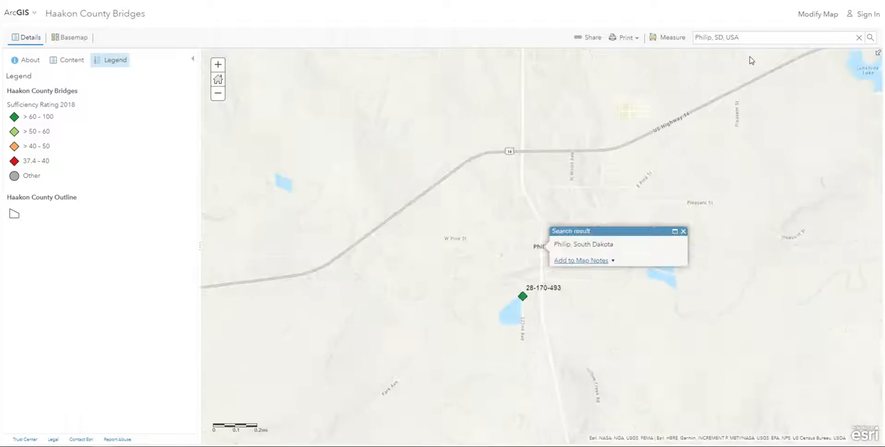
left_click(682, 231)
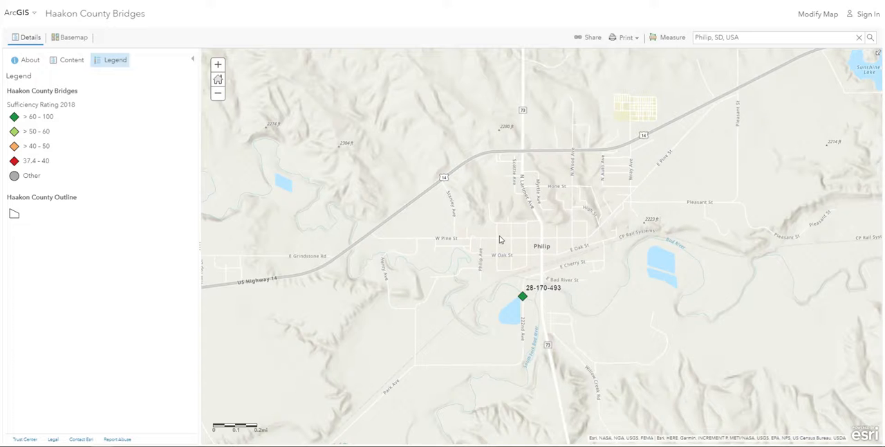
scroll(499, 238, "down", 4)
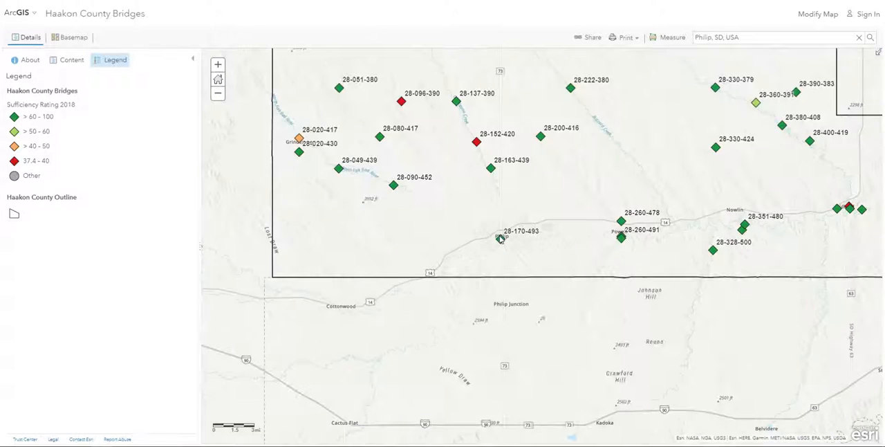